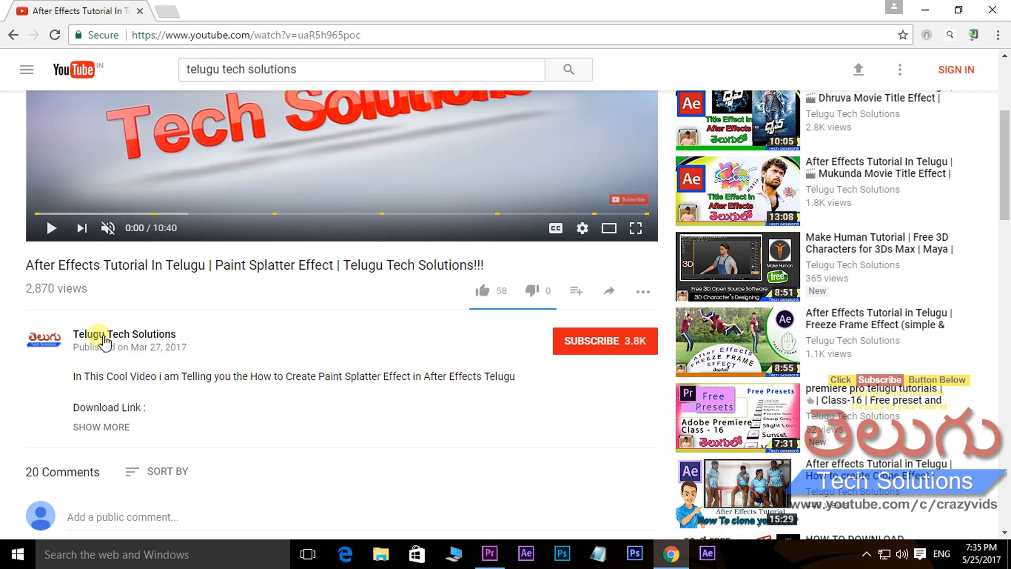
Browse the Telugu Tech Solutions channel's uploaded videos and created playlists on YouTube
click(140, 339)
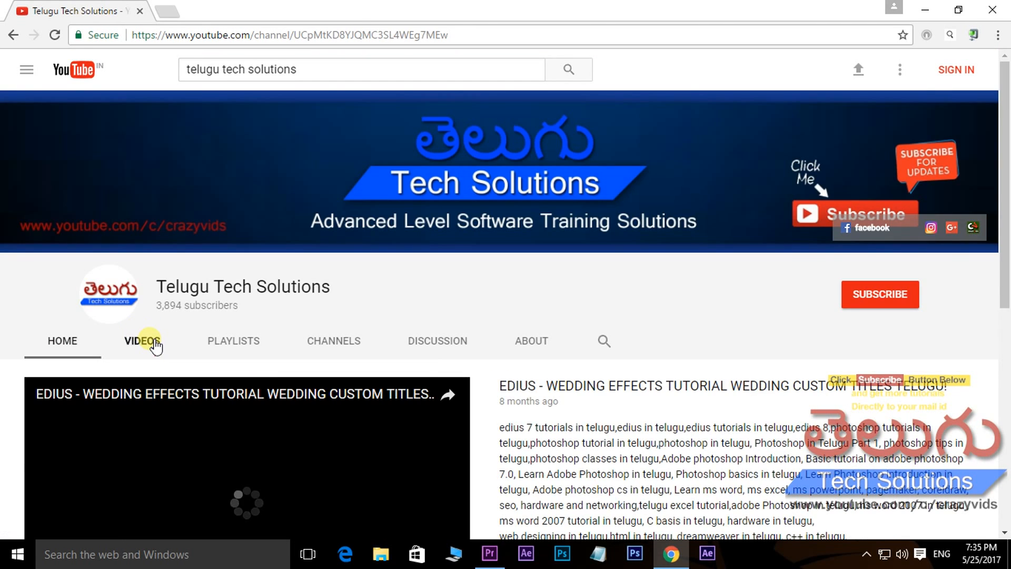
click(142, 341)
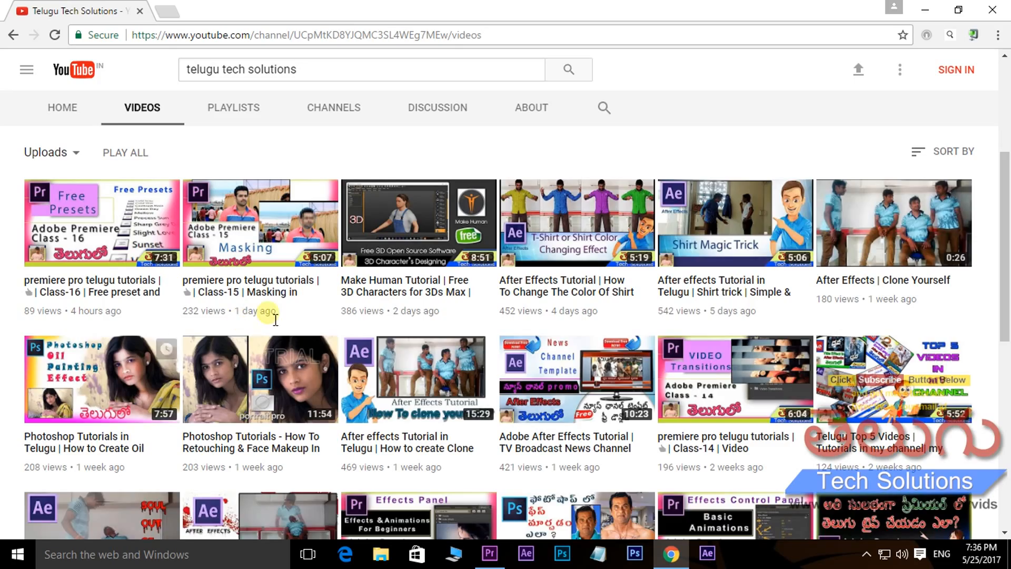
scroll(360, 304, down, 10)
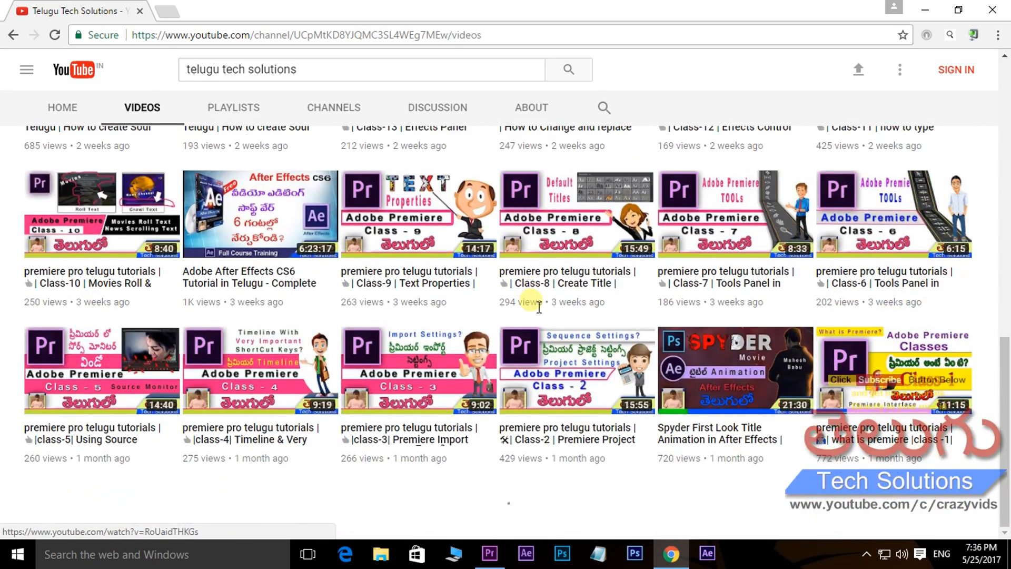
scroll(531, 297, up, 7)
scroll(532, 306, up, 7)
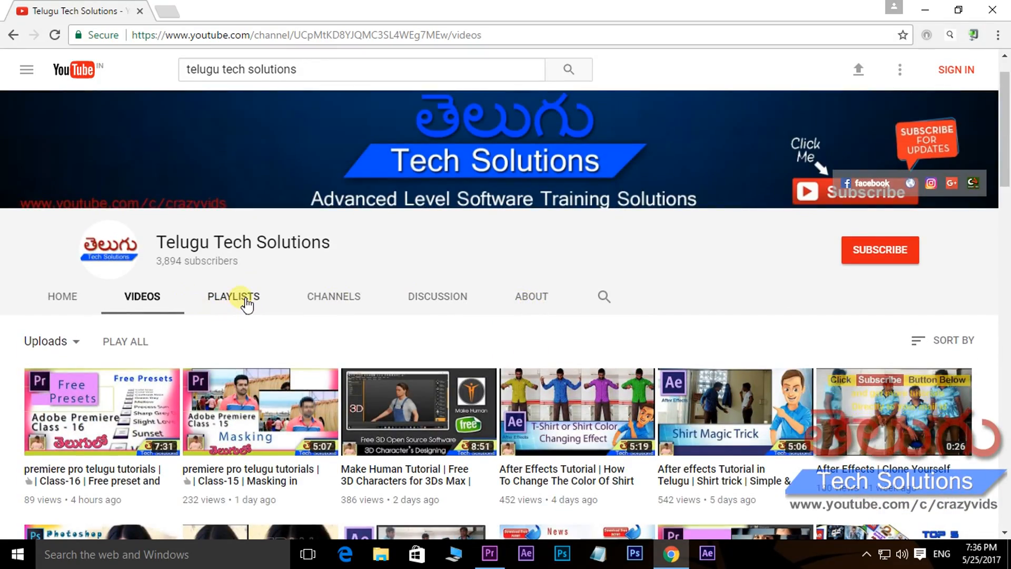
click(246, 305)
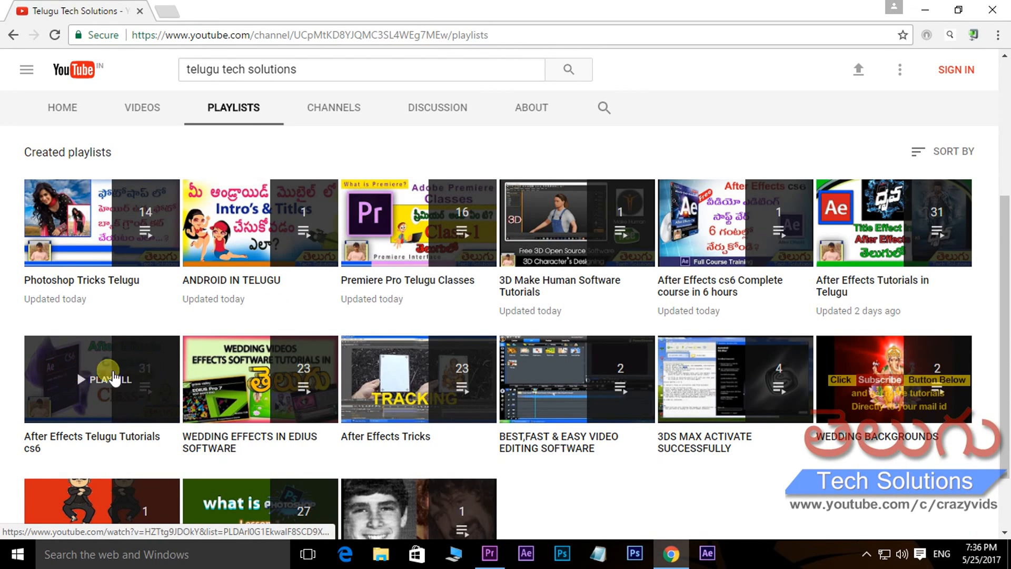
scroll(87, 378, down, 1)
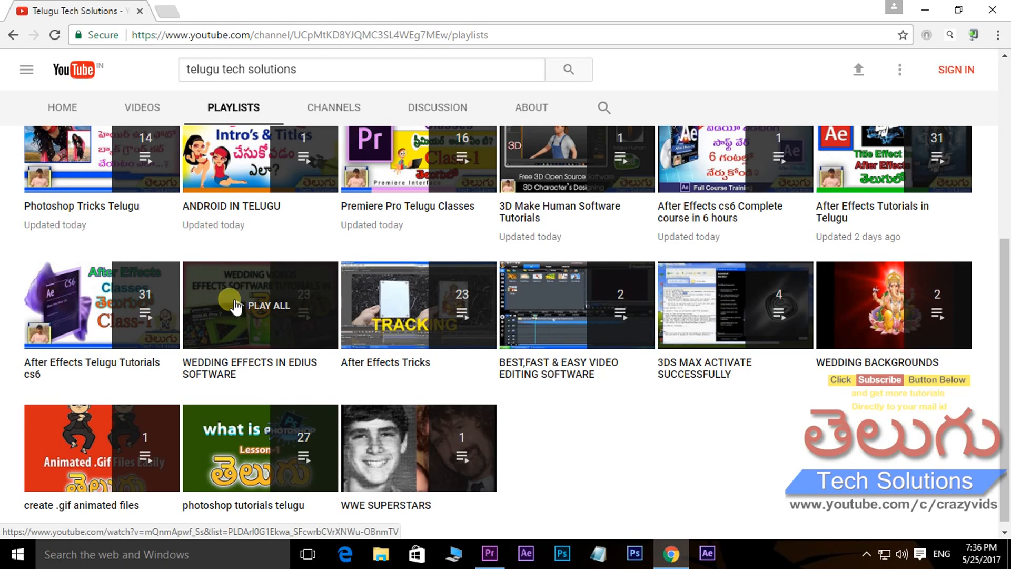
scroll(653, 238, up, 4)
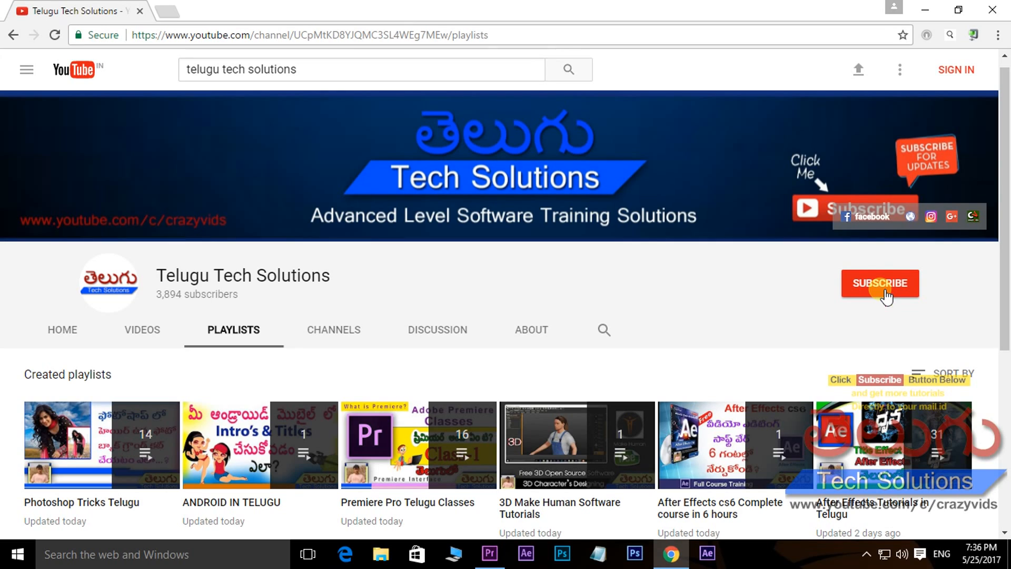
Switch to Premiere Pro, import the clip "Extremely shaky video, how to stabilize it" and create a timeline sequence from it
click(490, 553)
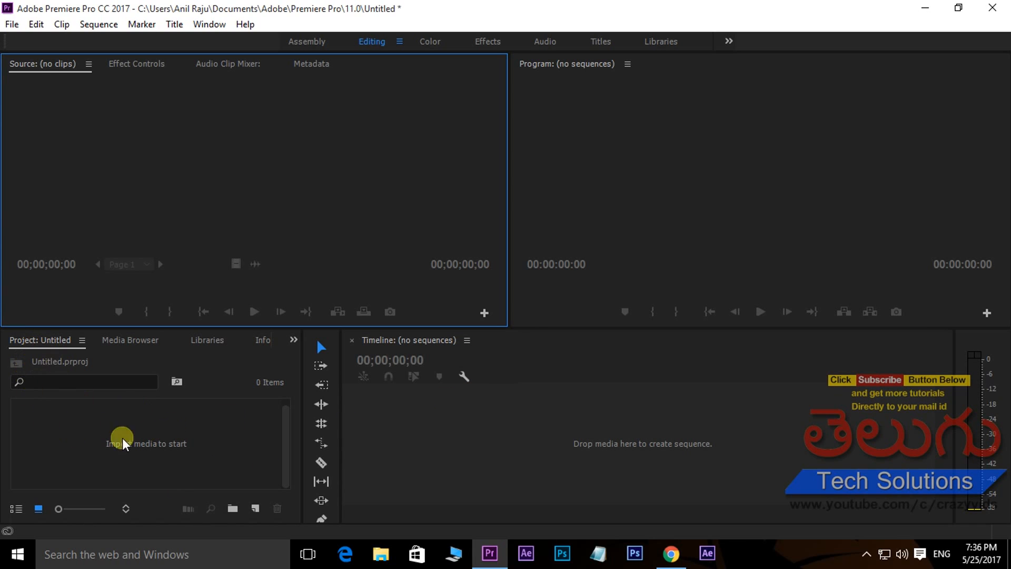
double_click(188, 449)
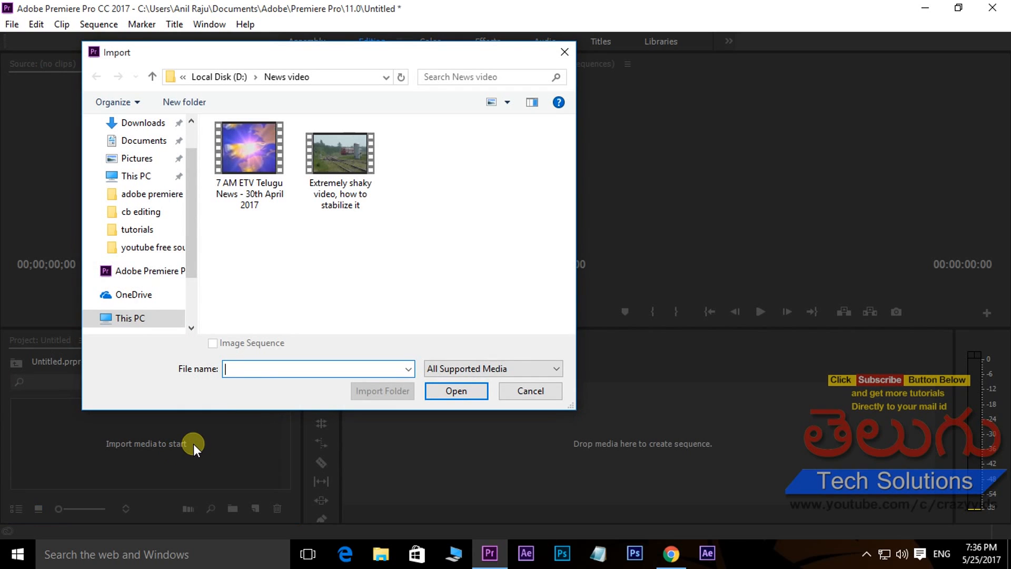
click(343, 155)
click(456, 391)
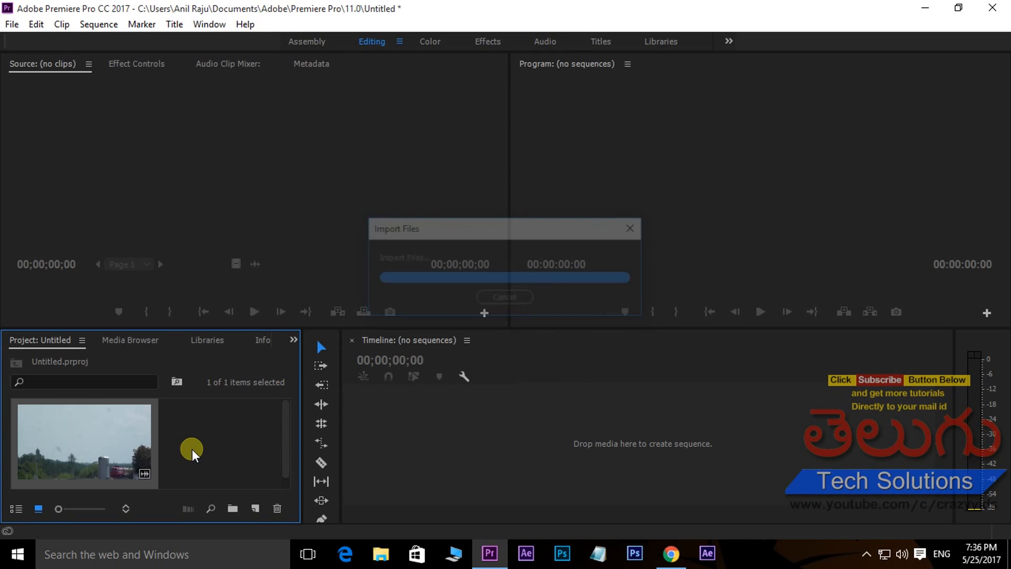
drag(106, 453, 485, 444)
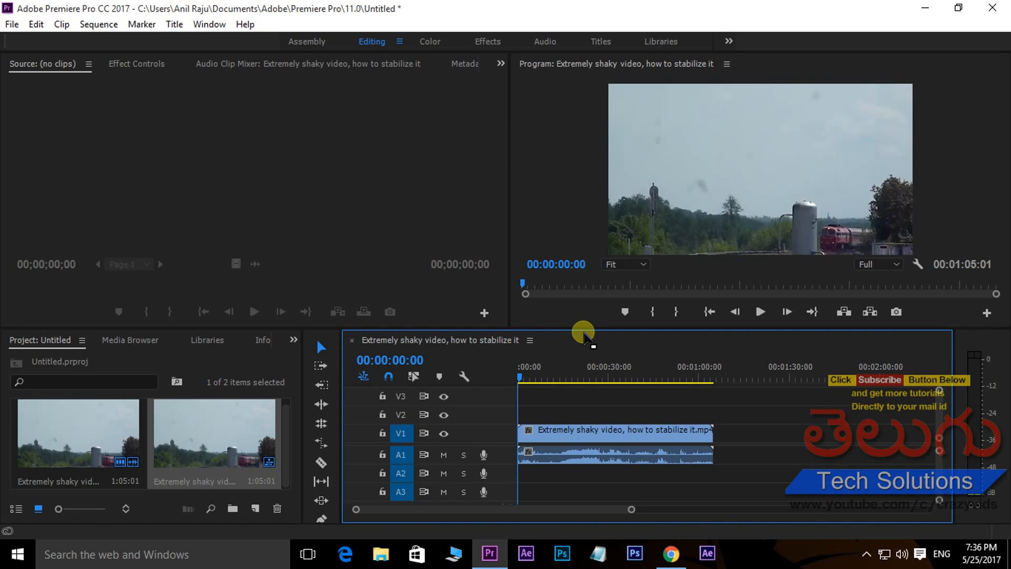
Play back several parts of the unstabilized clip to examine the camera shake, finishing with the playhead at 00:00:00:00
key(space)
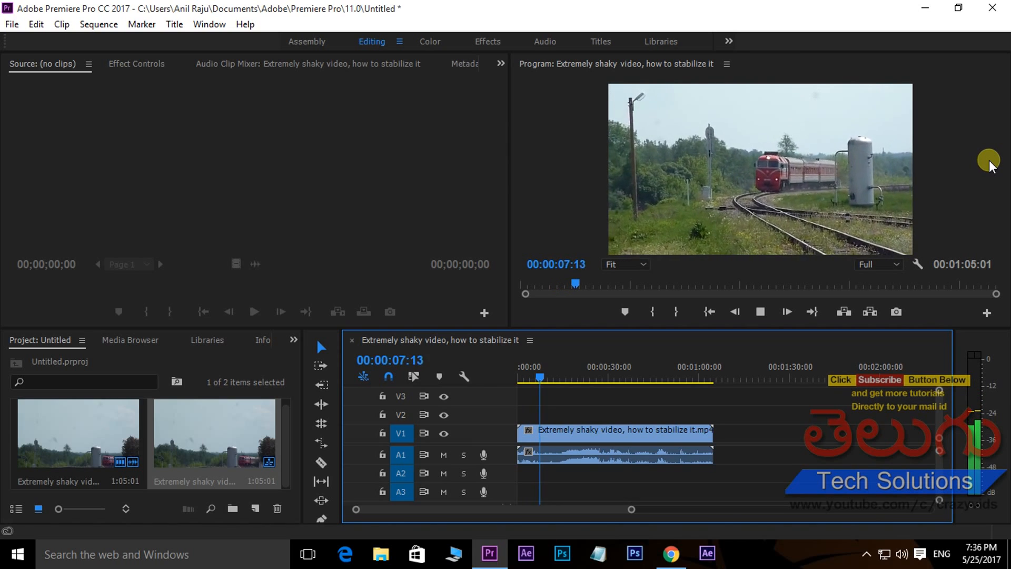
click(612, 377)
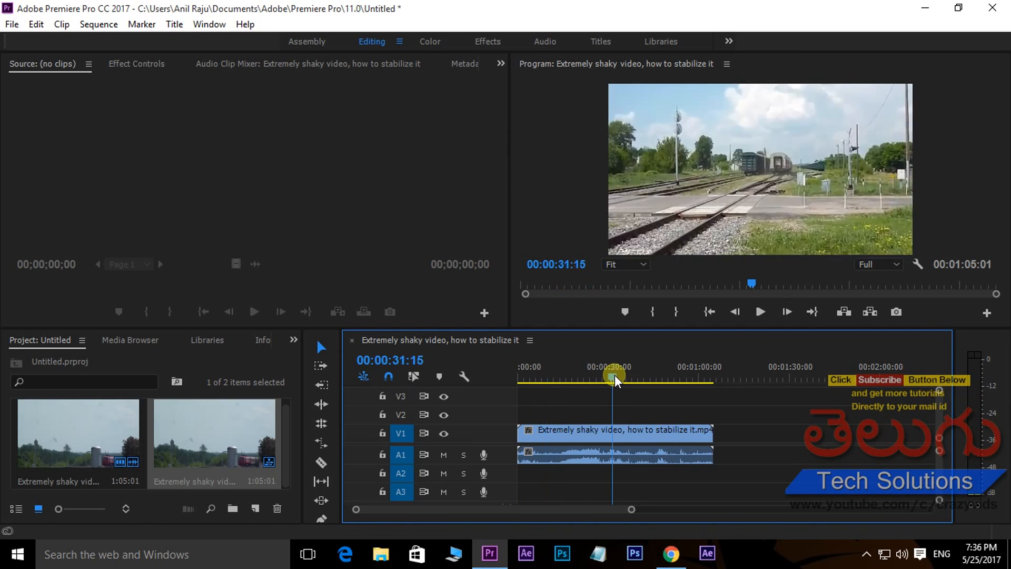
click(560, 377)
key(space)
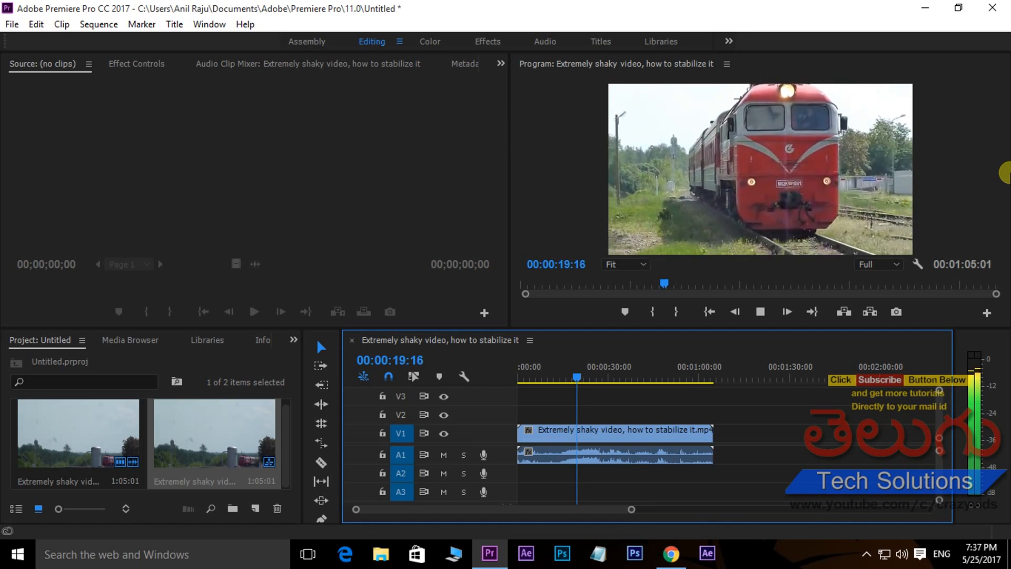
key(space)
drag(577, 375, 481, 384)
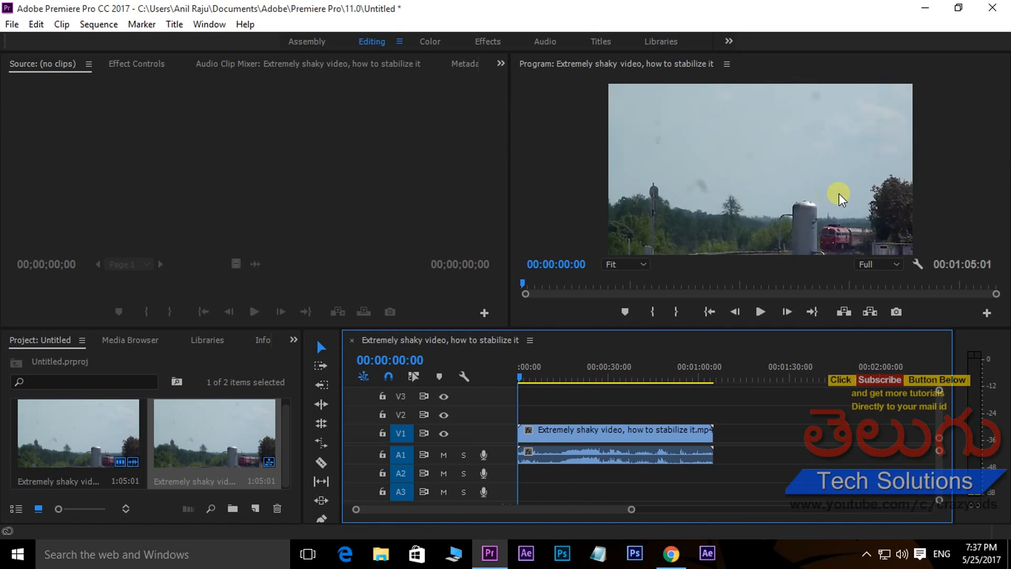
key(space)
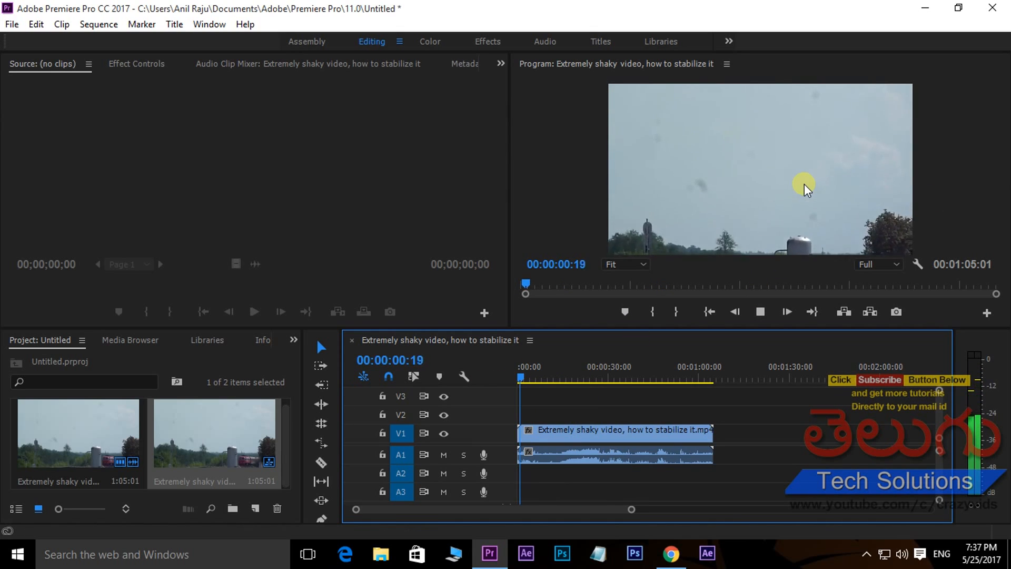
key(space)
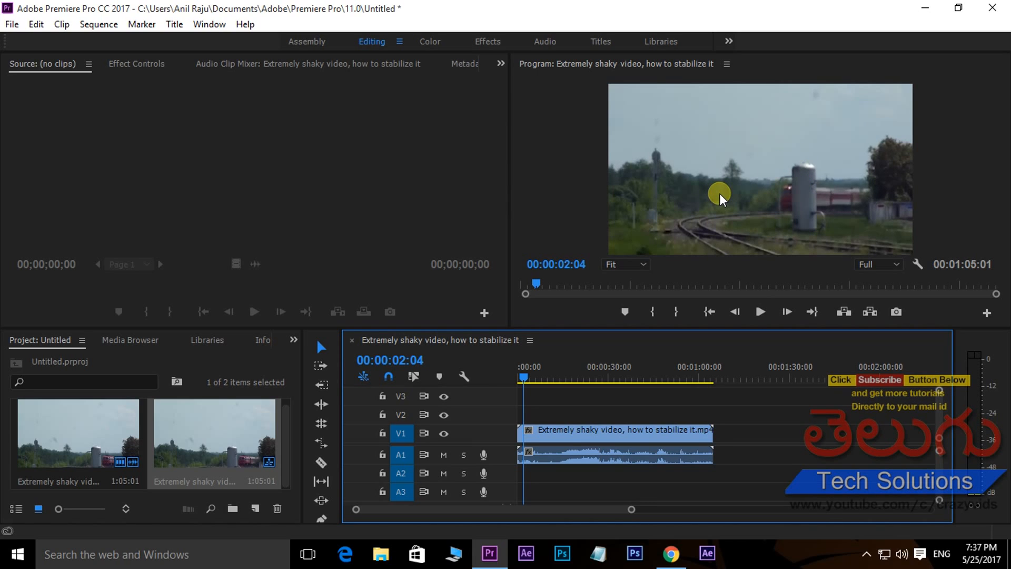
drag(523, 379, 513, 381)
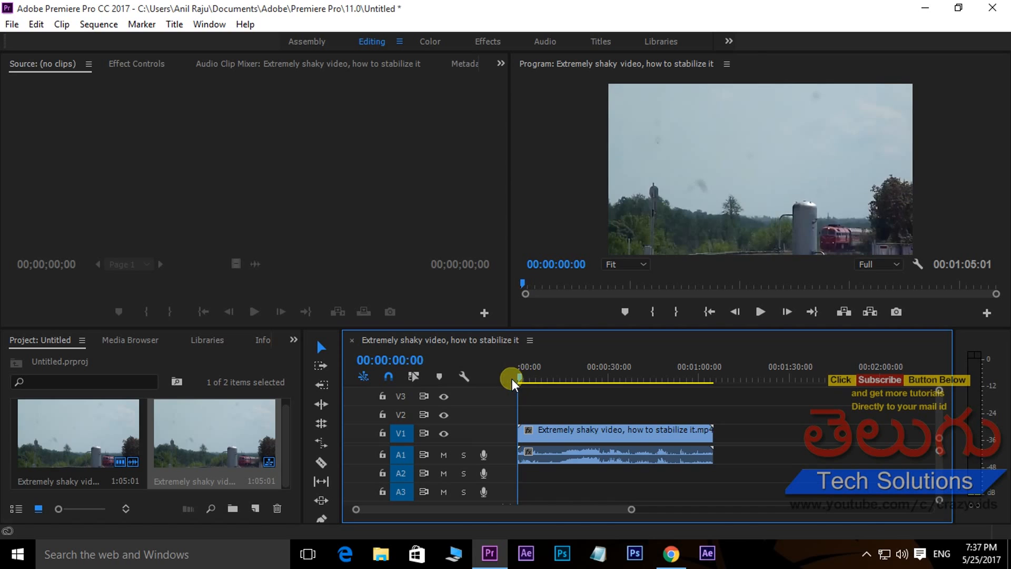
Search the effects for "warp" and apply the Warp Stabilizer video effect to the shaky clip on track V1
click(267, 341)
click(262, 341)
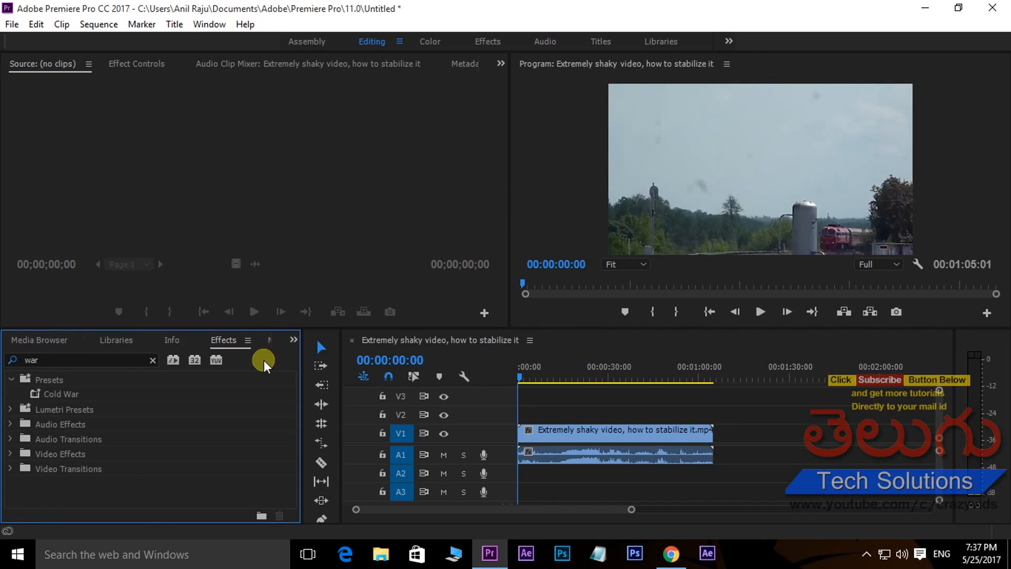
click(66, 360)
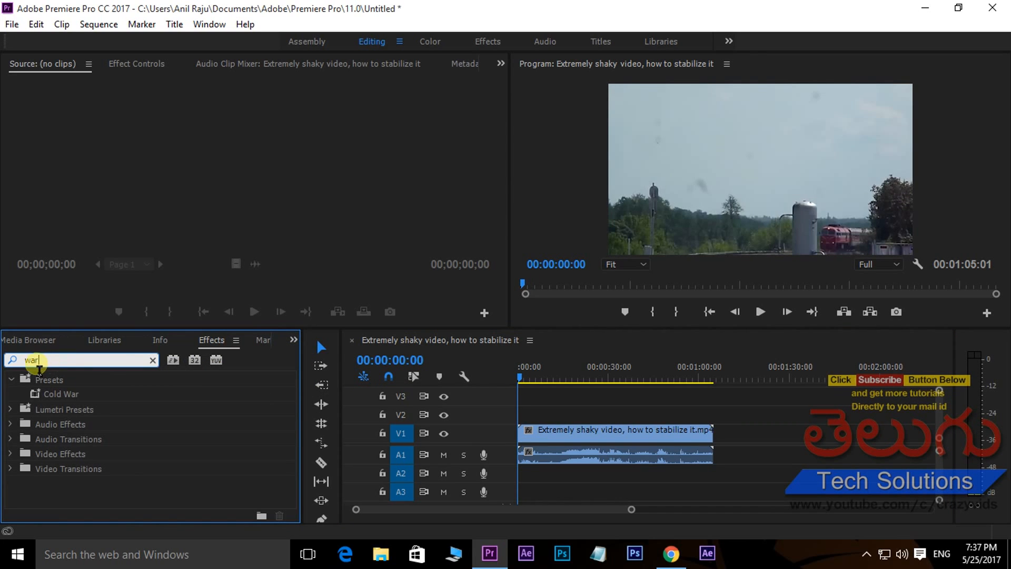
text(a)
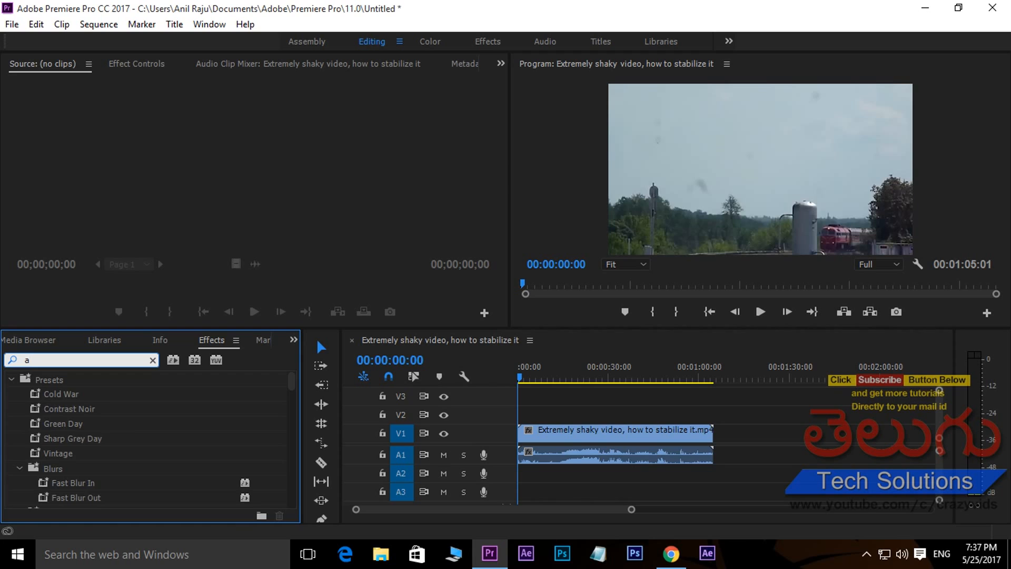
key(BackSpace)
text(warp)
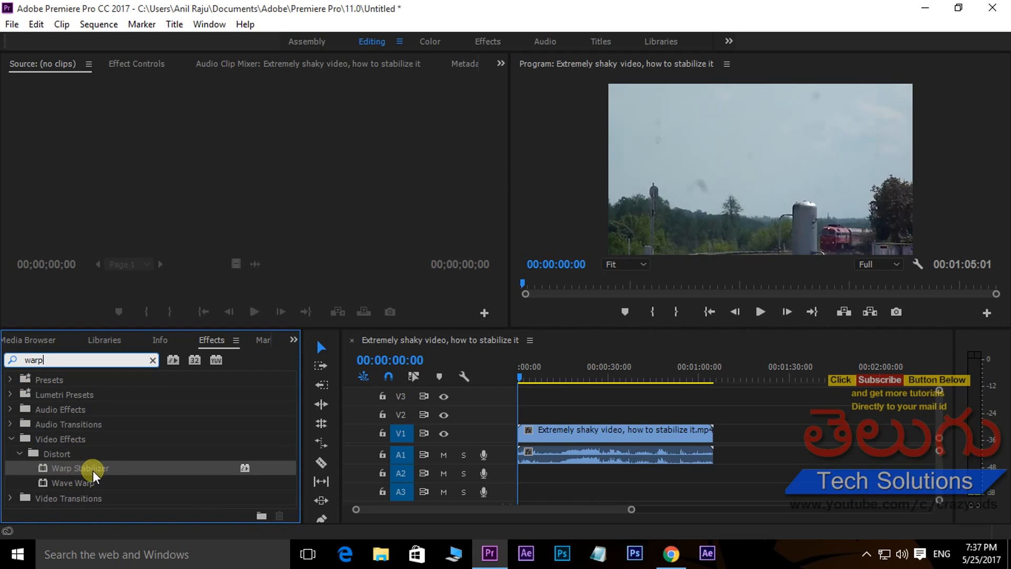
drag(72, 469, 620, 441)
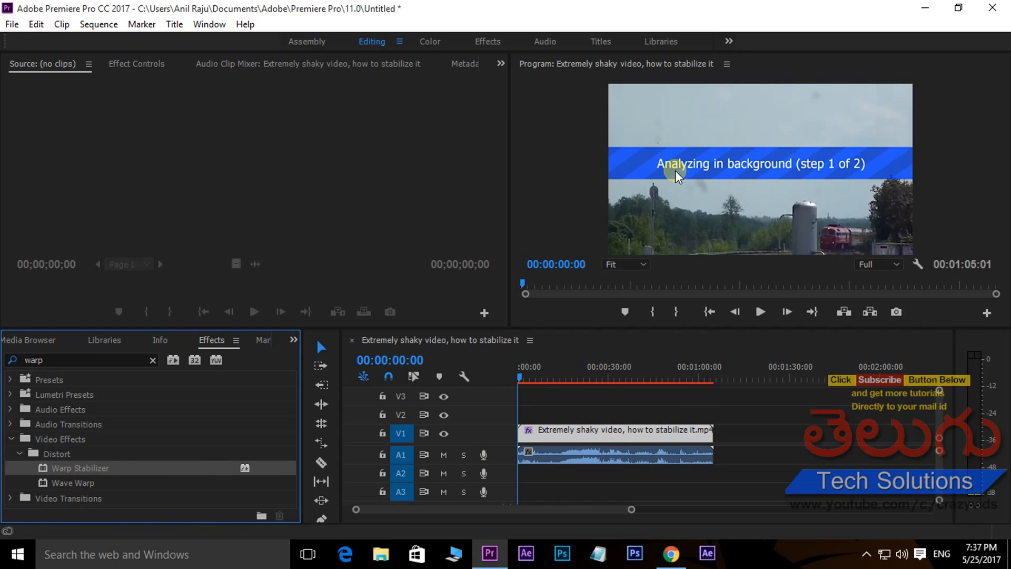
Show the clip's Warp Stabilizer settings and, once the analysis completes, play the clip from the start to check the stabilization
click(133, 63)
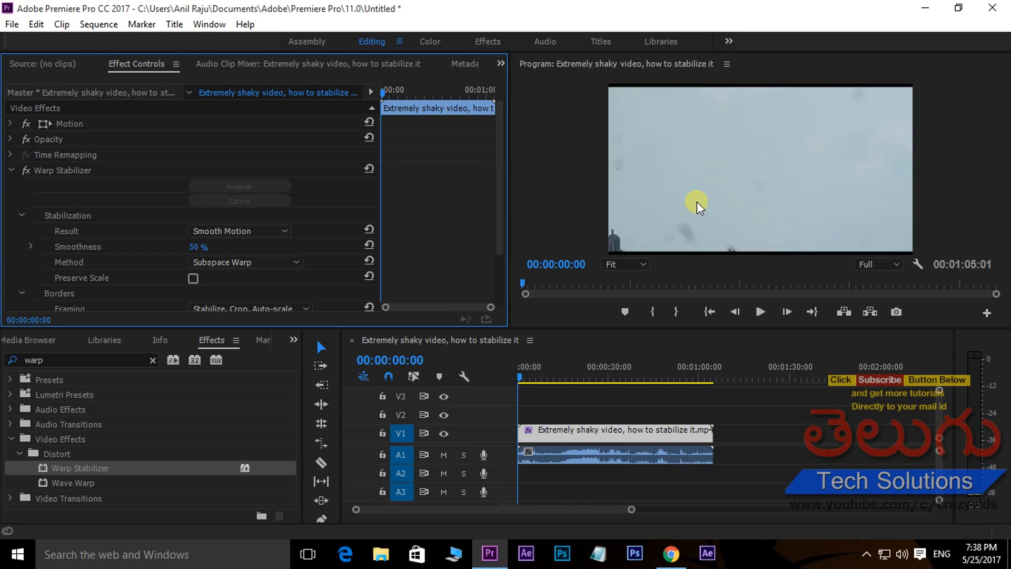
key(space)
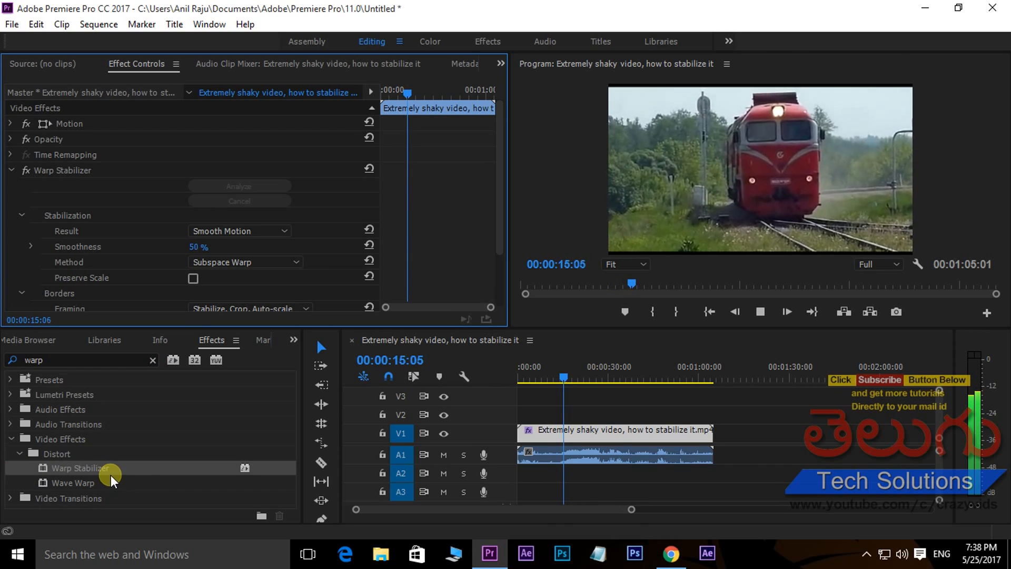
key(space)
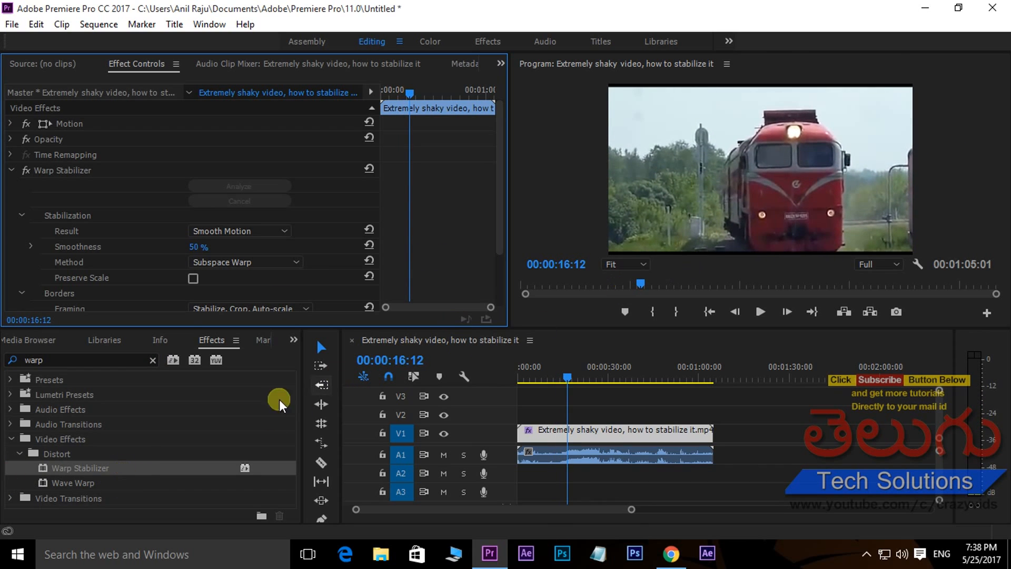